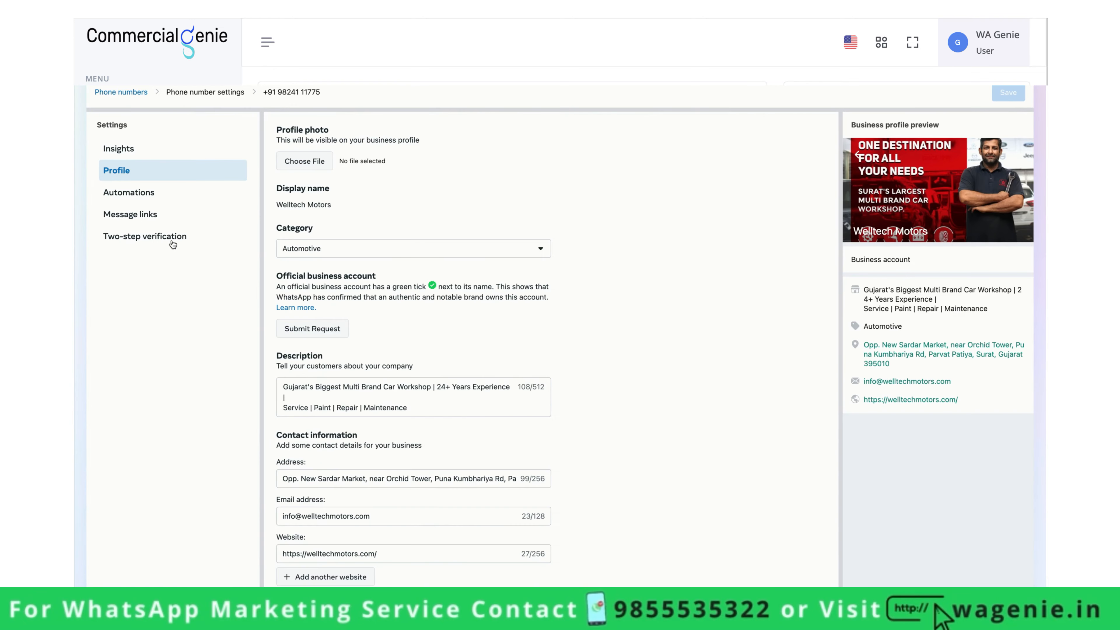
Request that two-step verification be turned off for the number, then start adding a new channel.
left_click(172, 244)
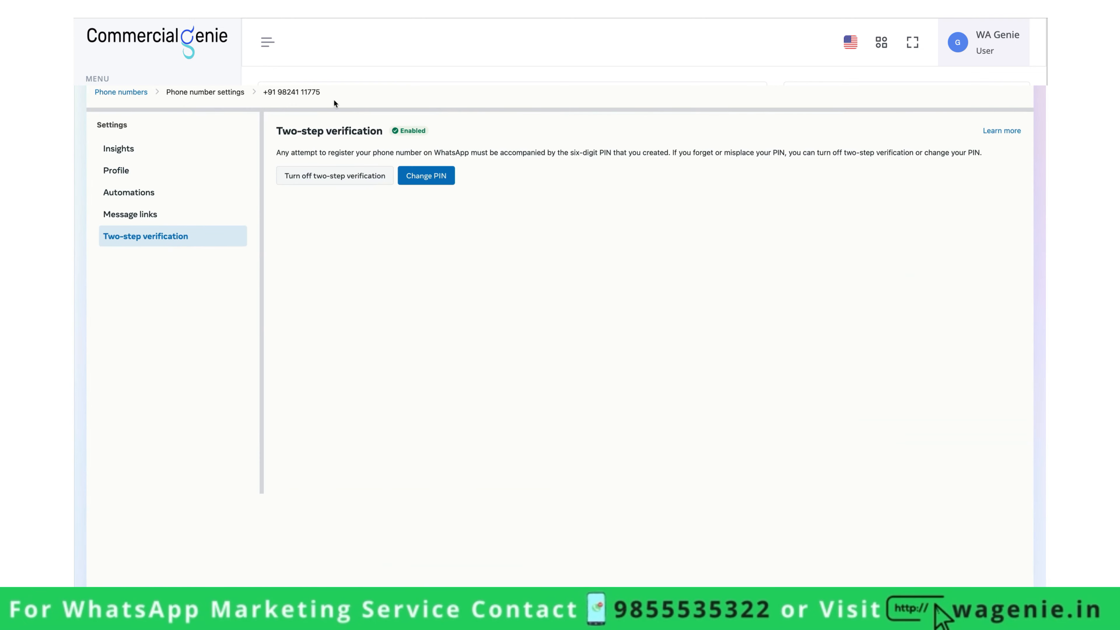
left_click_drag(333, 103, 262, 96)
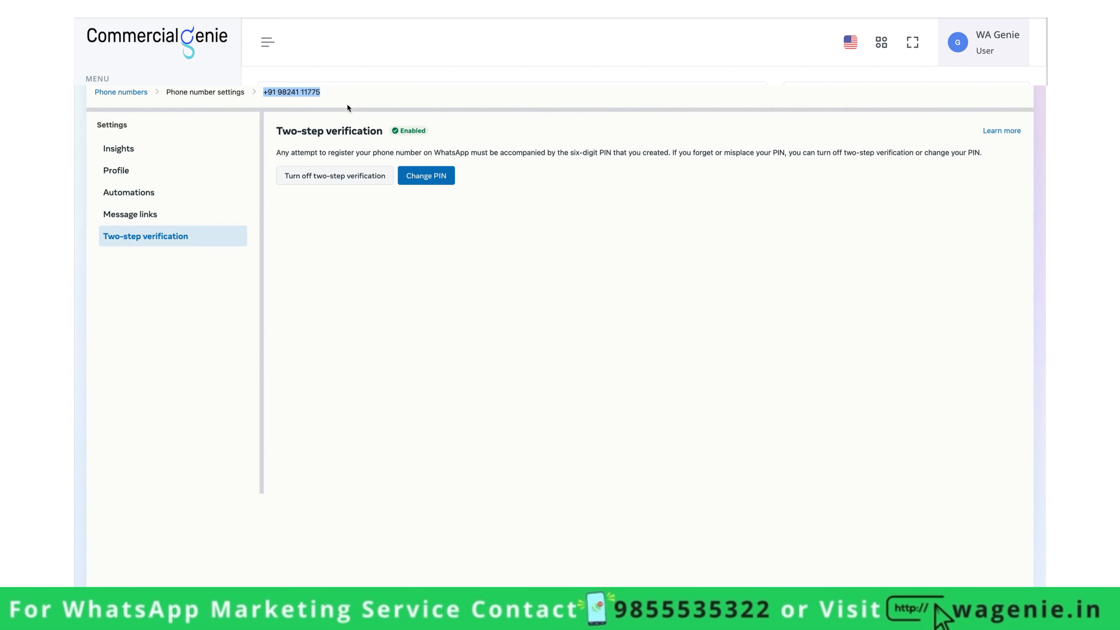
left_click(398, 101)
left_click(356, 176)
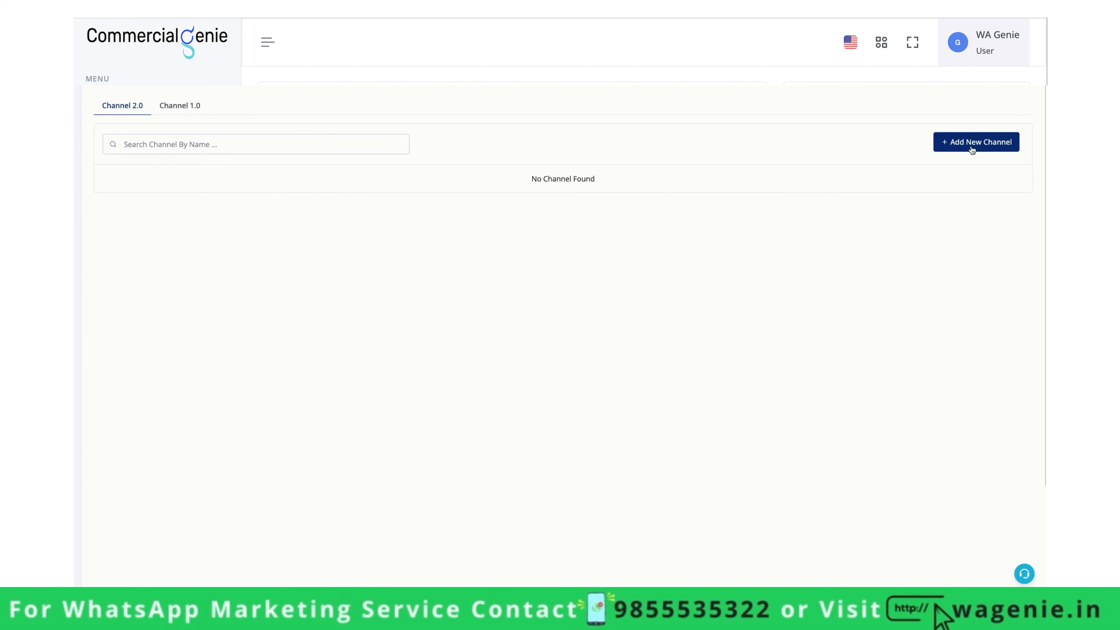
left_click(972, 146)
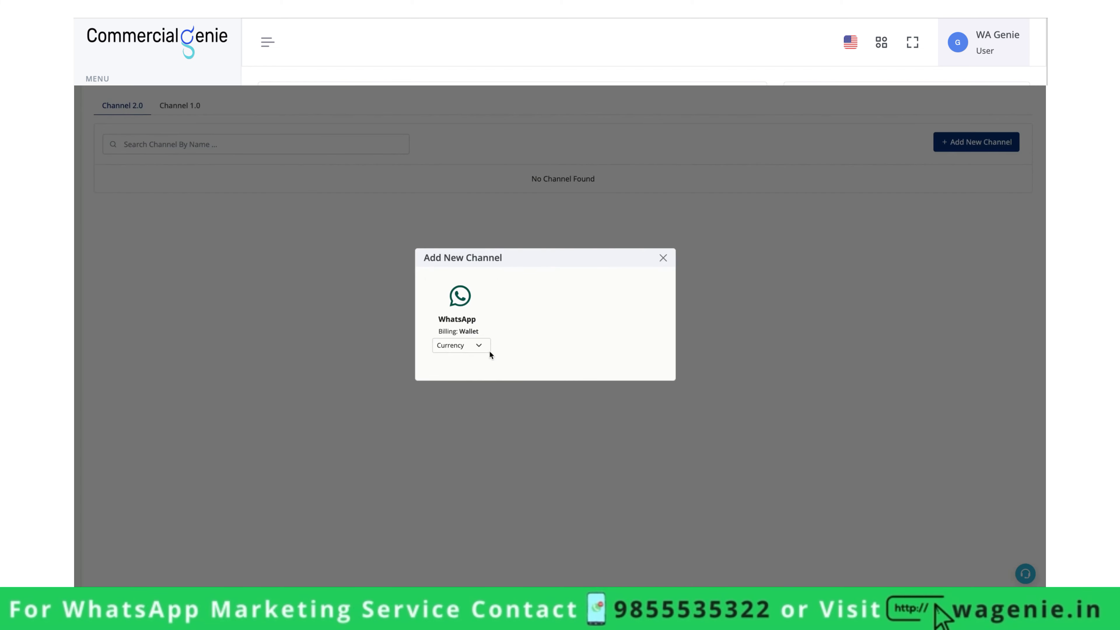
Set the WhatsApp card's currency to INR, start Migrate, and log in with Facebook.
left_click(488, 347)
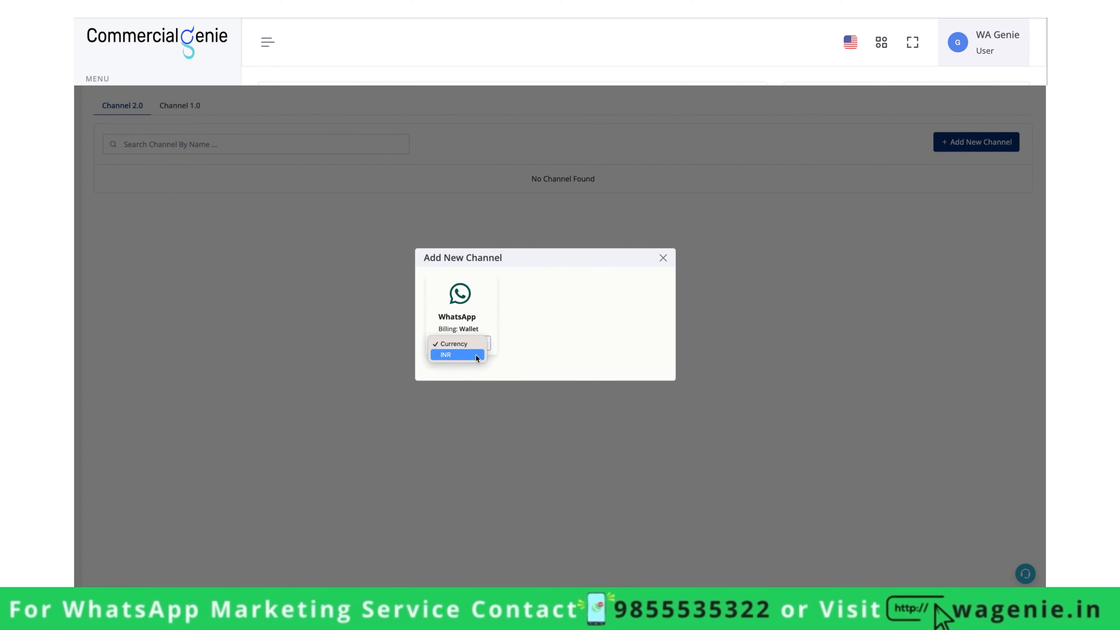
left_click(477, 355)
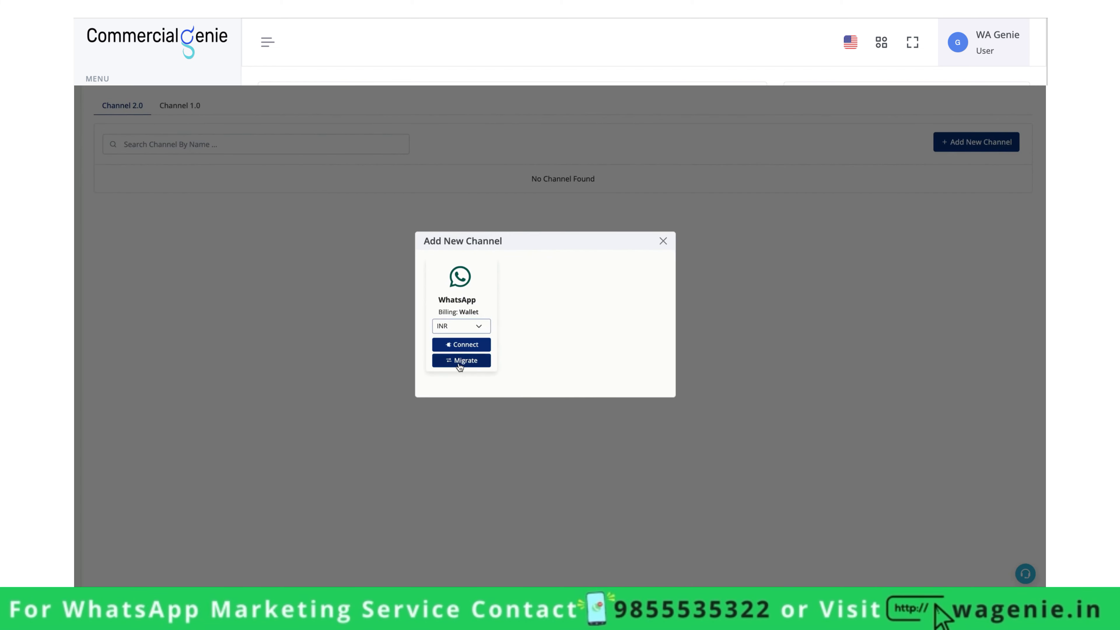
left_click(461, 360)
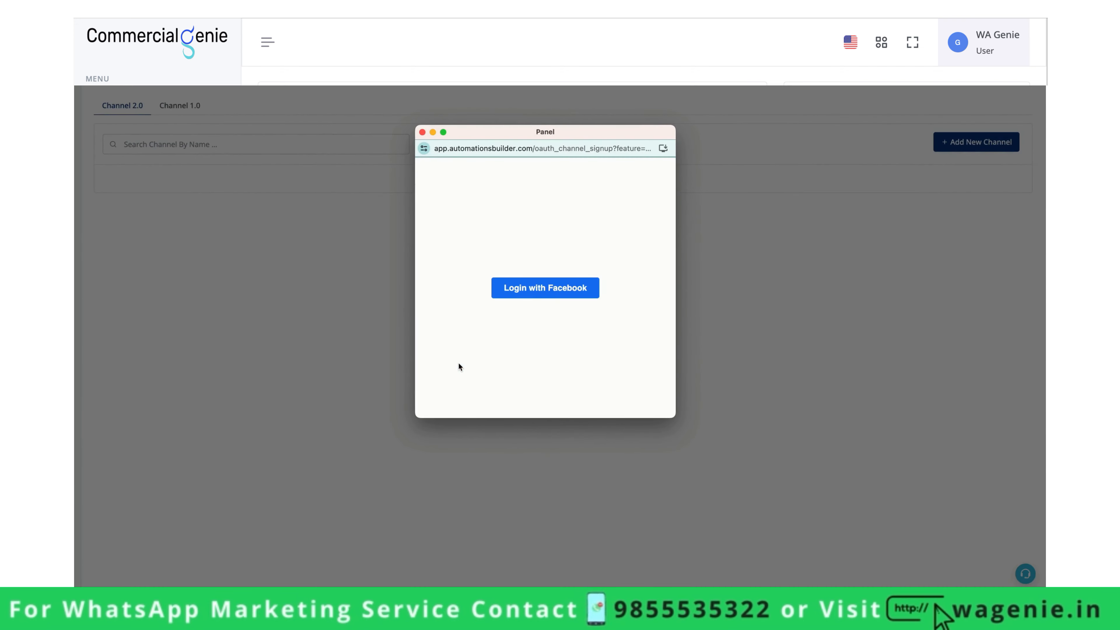
left_click(523, 288)
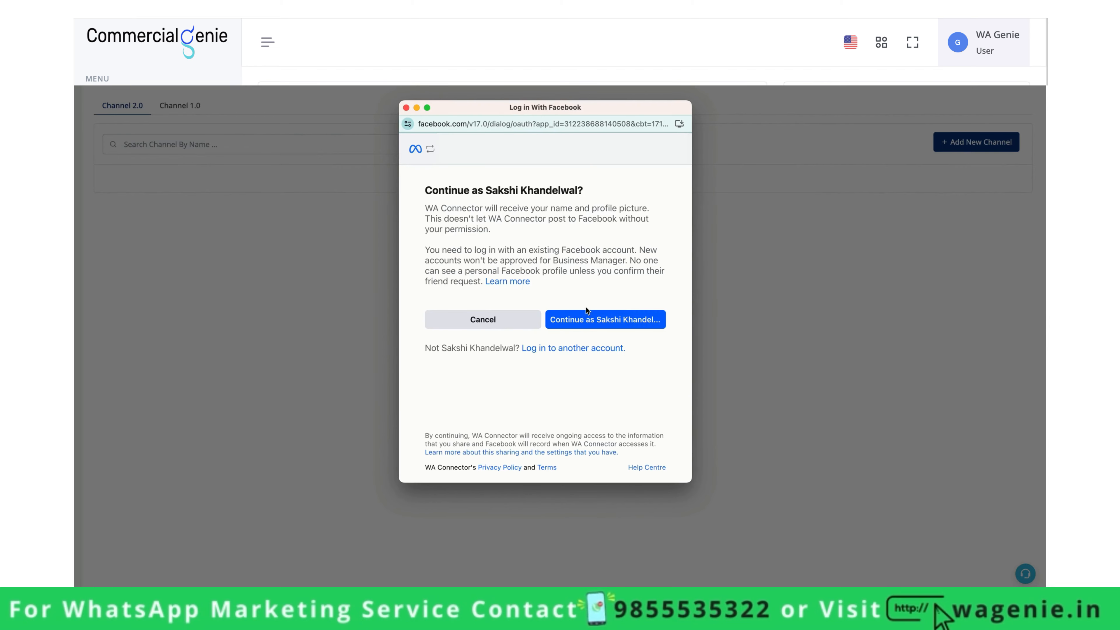
left_click(589, 317)
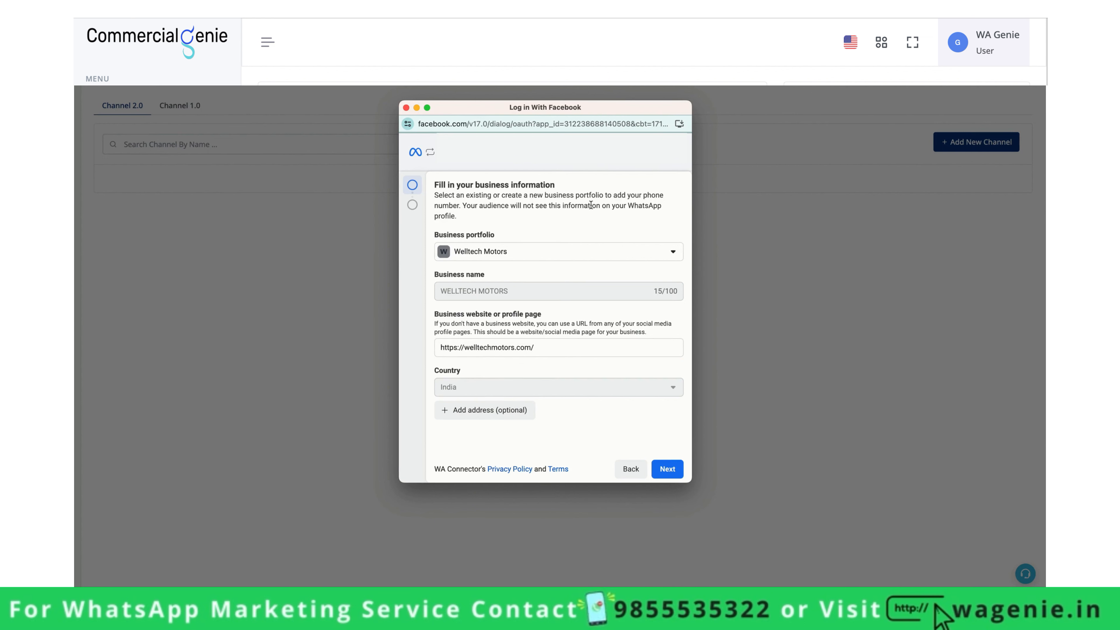
Create a WhatsApp Business account named 'Welltech Motors New 2' in the Asia/Kolkata time zone.
left_click(680, 471)
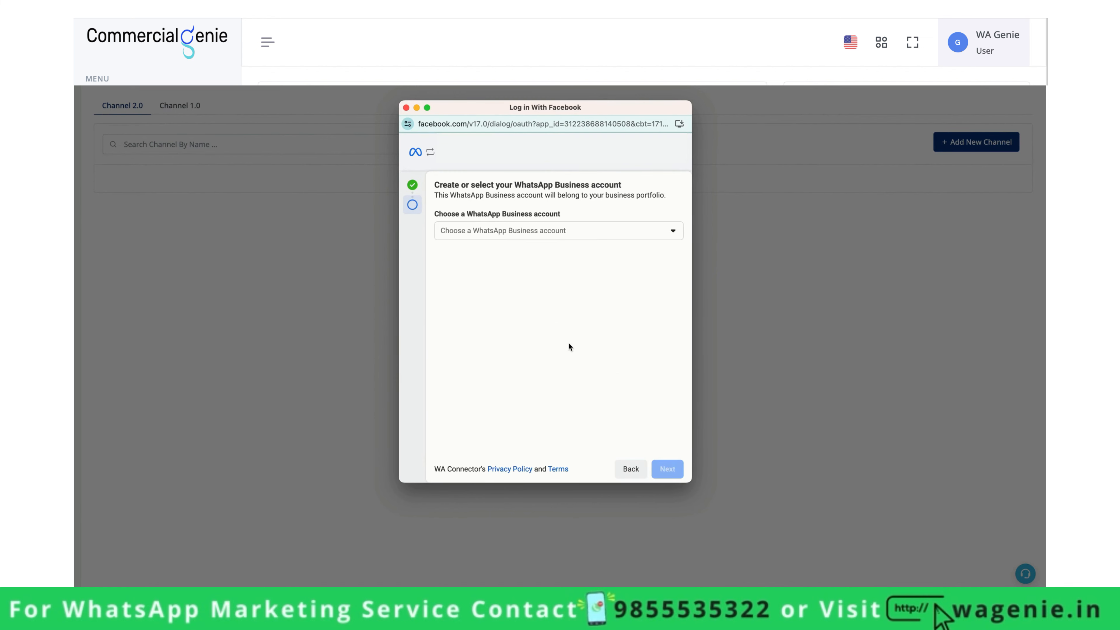
left_click(539, 239)
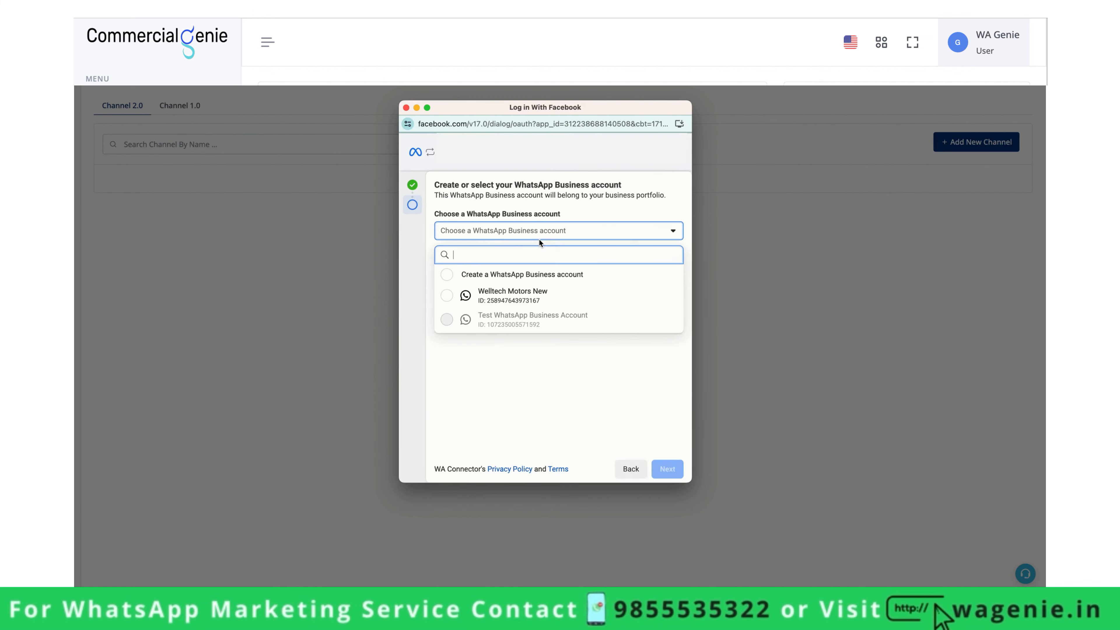
left_click(472, 275)
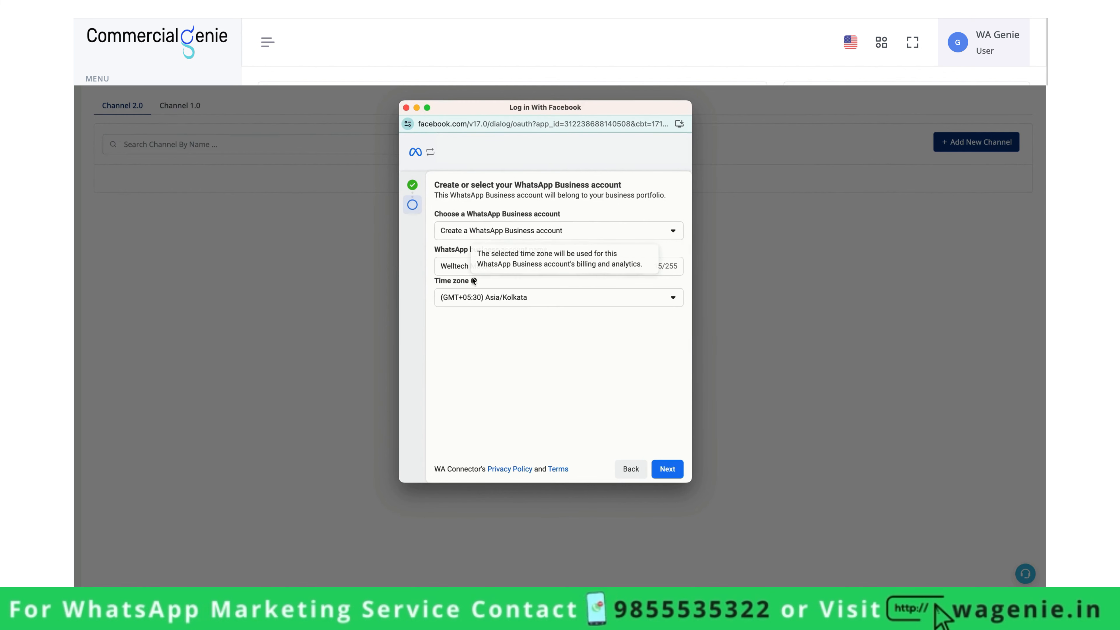
left_click(567, 265)
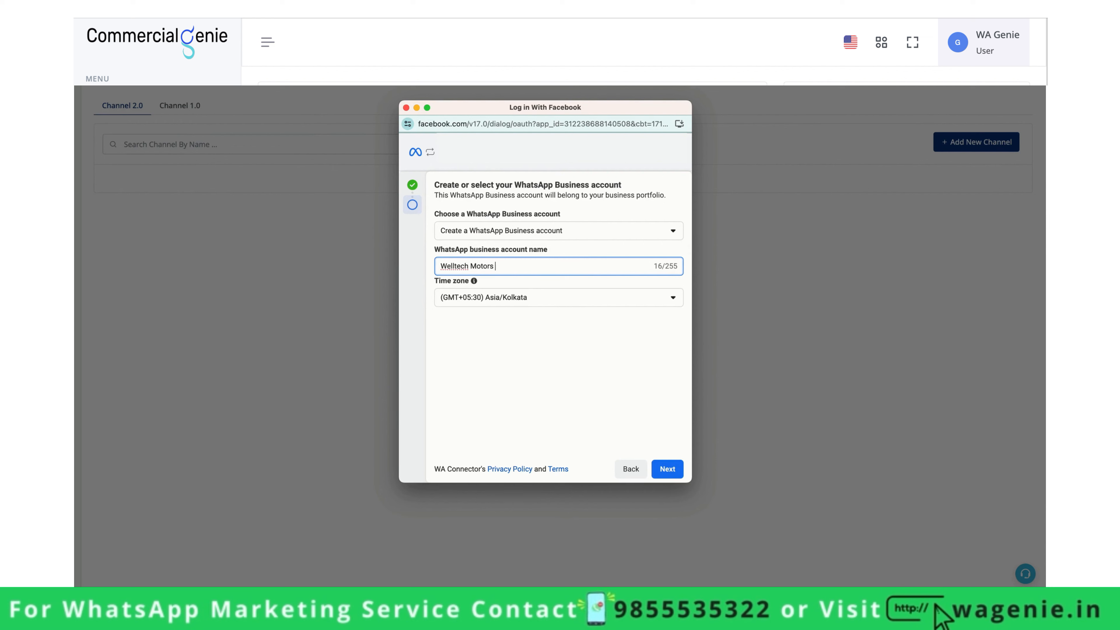
type("New 2")
left_click_drag(568, 268, 422, 269)
left_click(513, 376)
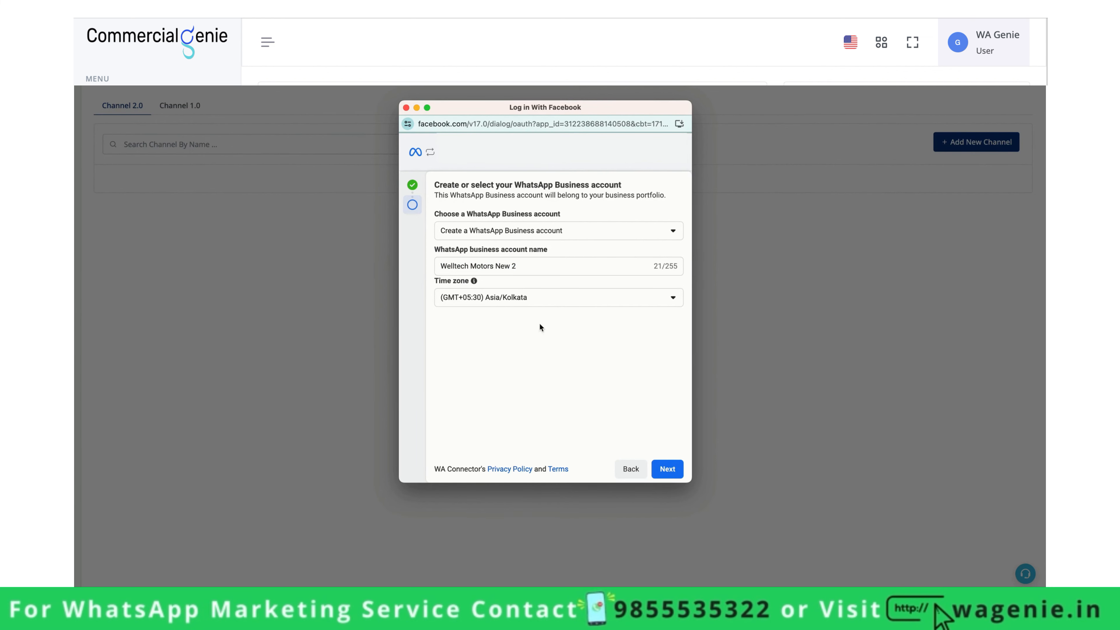
left_click(599, 234)
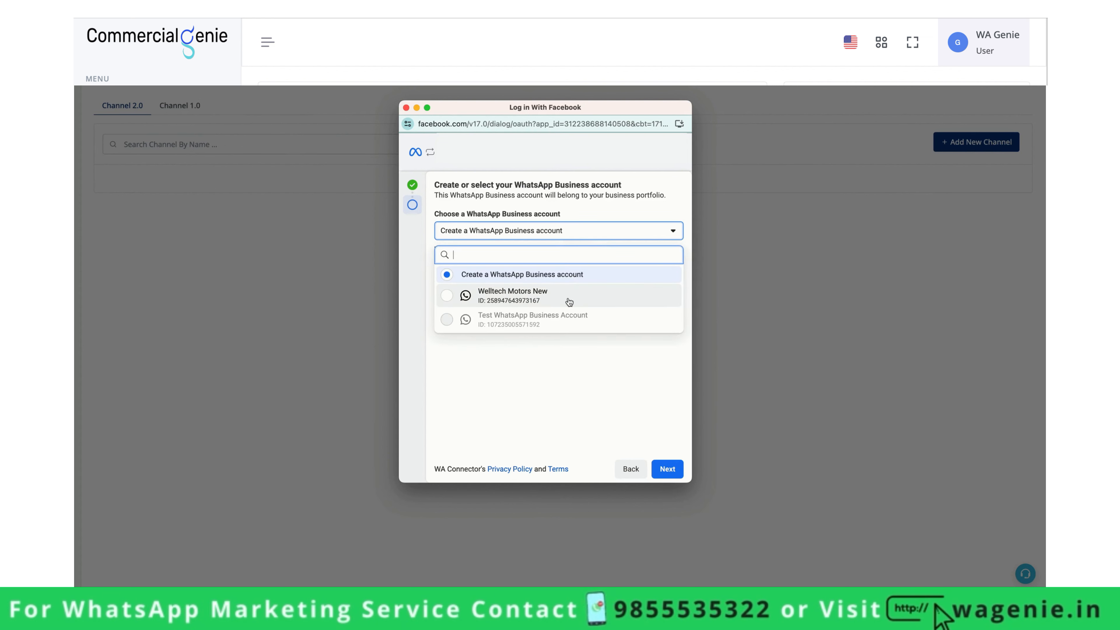
left_click(578, 349)
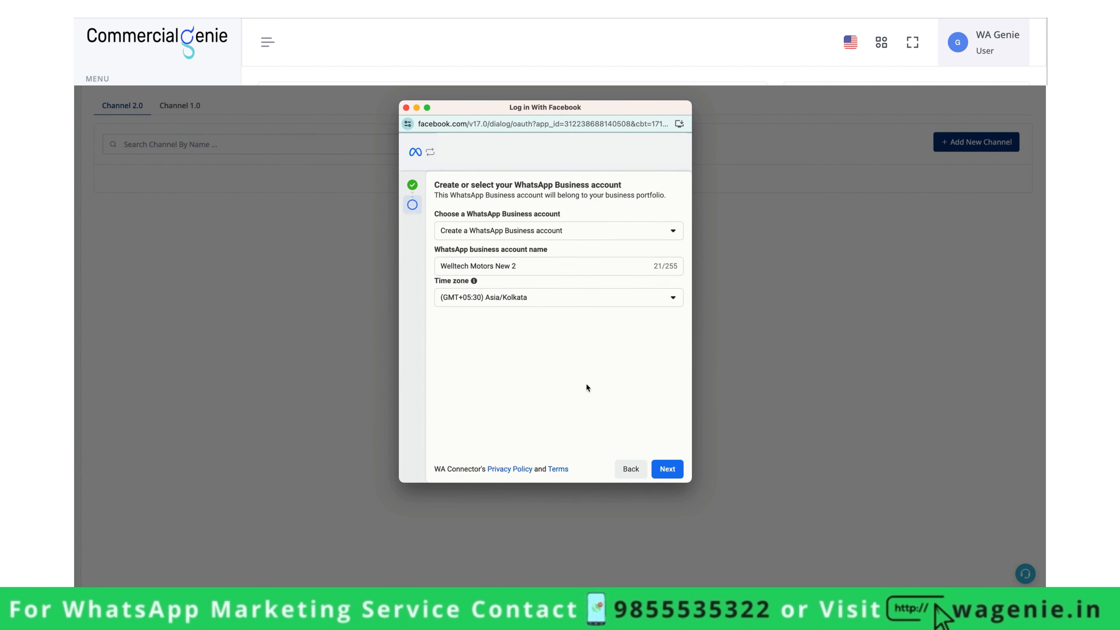
left_click(681, 470)
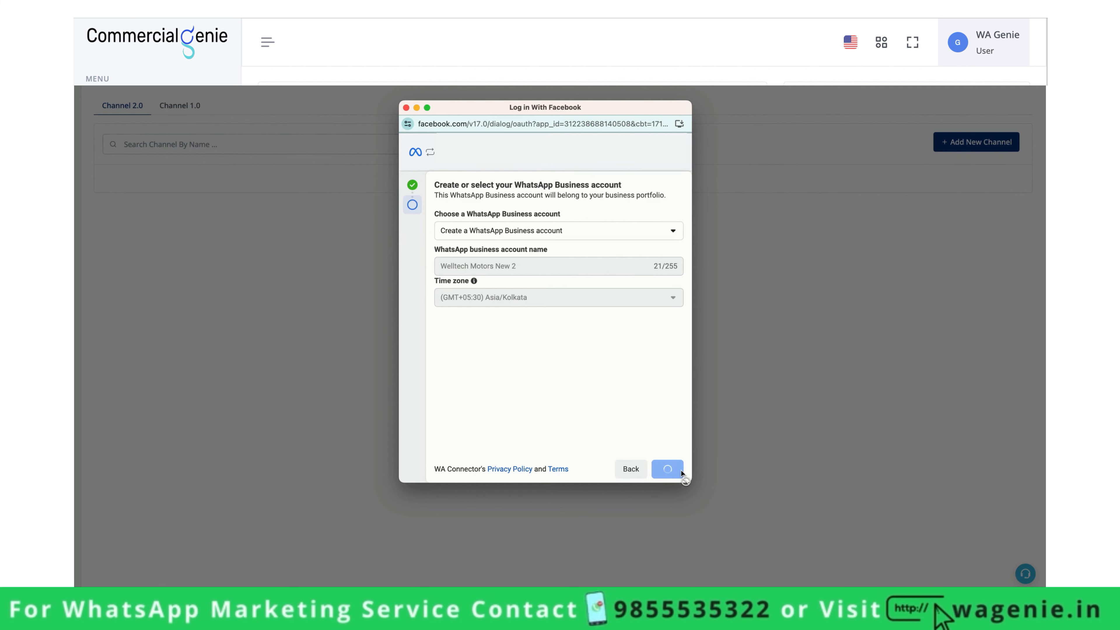
Accept the permissions review and finish the WhatsApp Business connection.
left_click(655, 466)
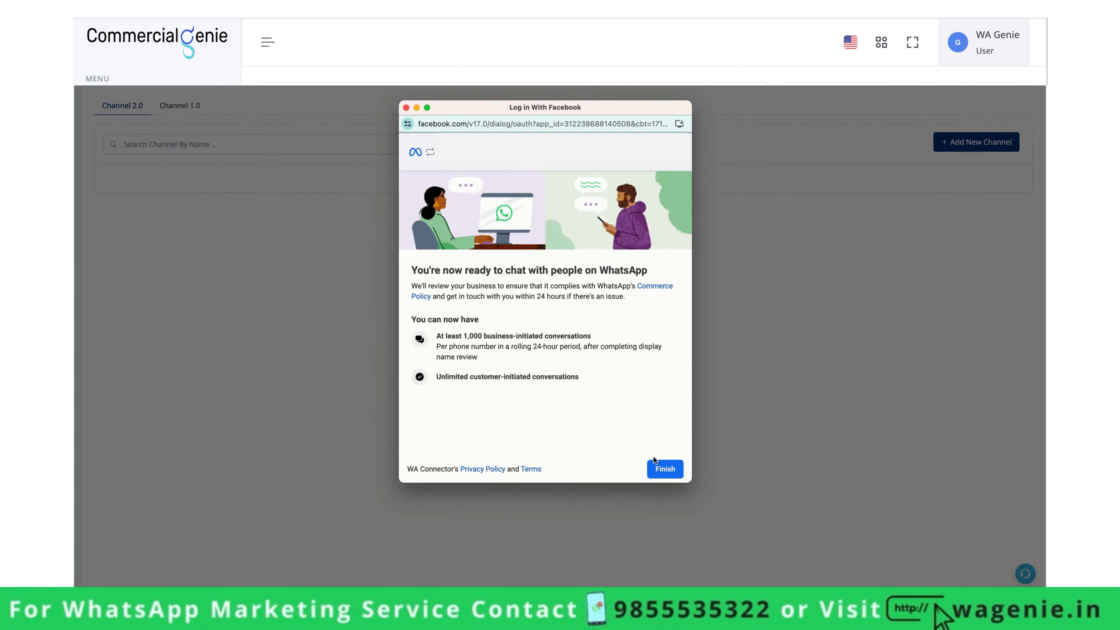
left_click(661, 468)
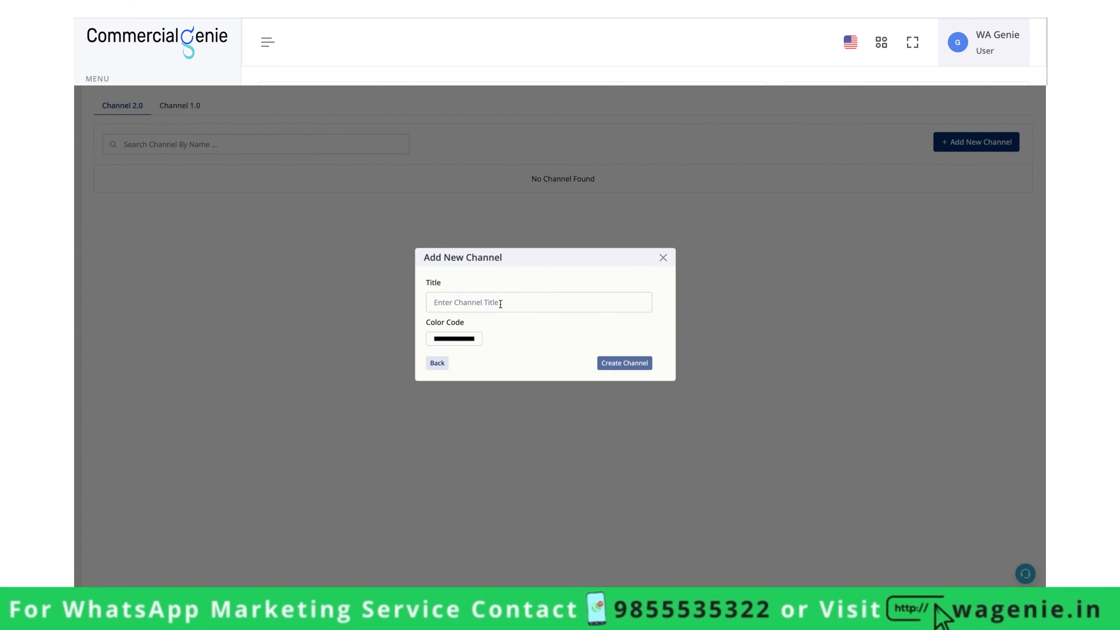
Title the new channel 'Welltech' and create it.
left_click(499, 302)
type("We")
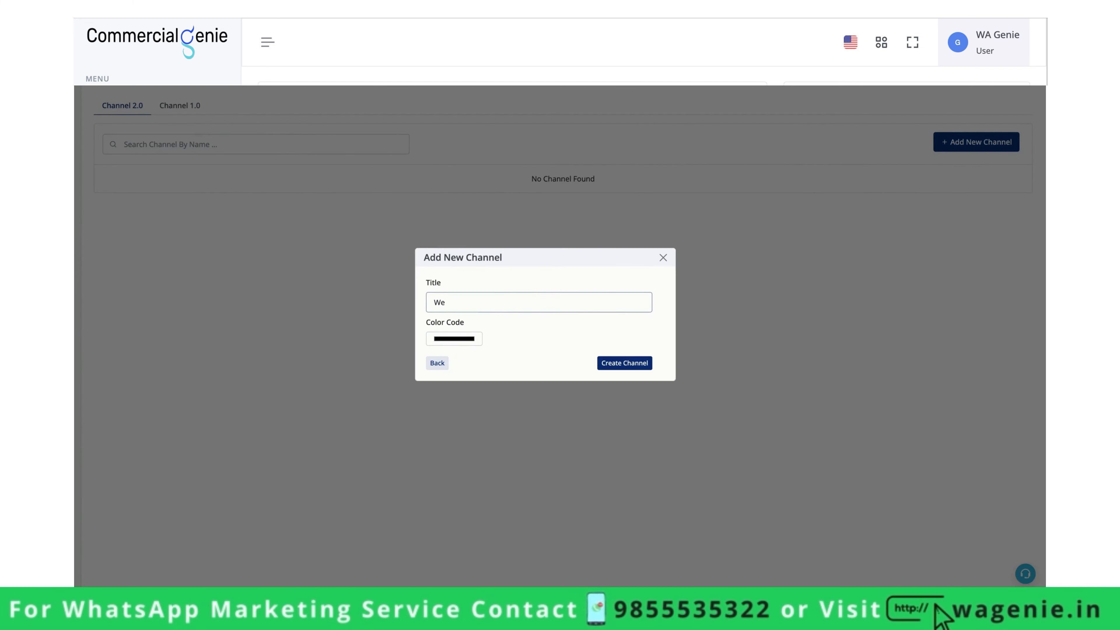
type("lltech")
left_click(609, 362)
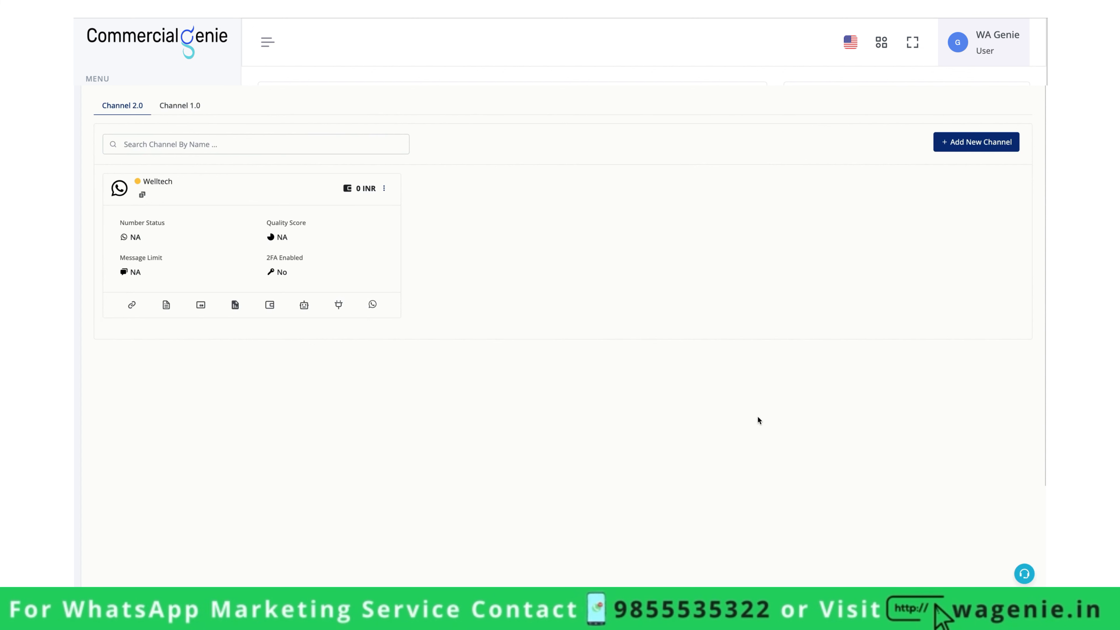
Choose Complete Migration for the Welltech channel's WhatsApp and submit the phone number.
left_click(374, 307)
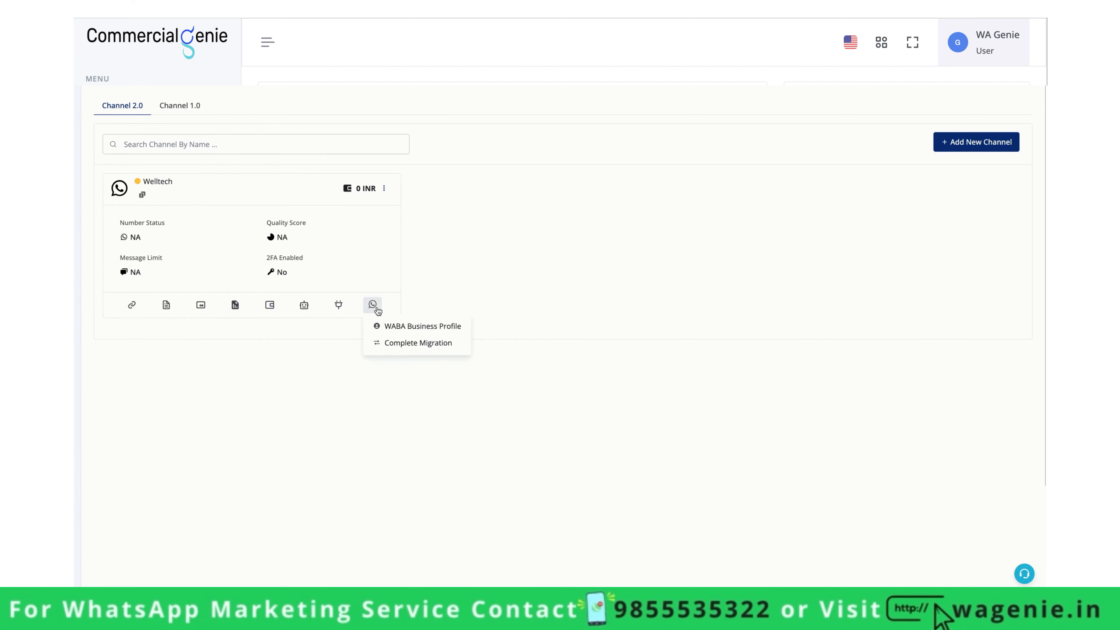
left_click(405, 346)
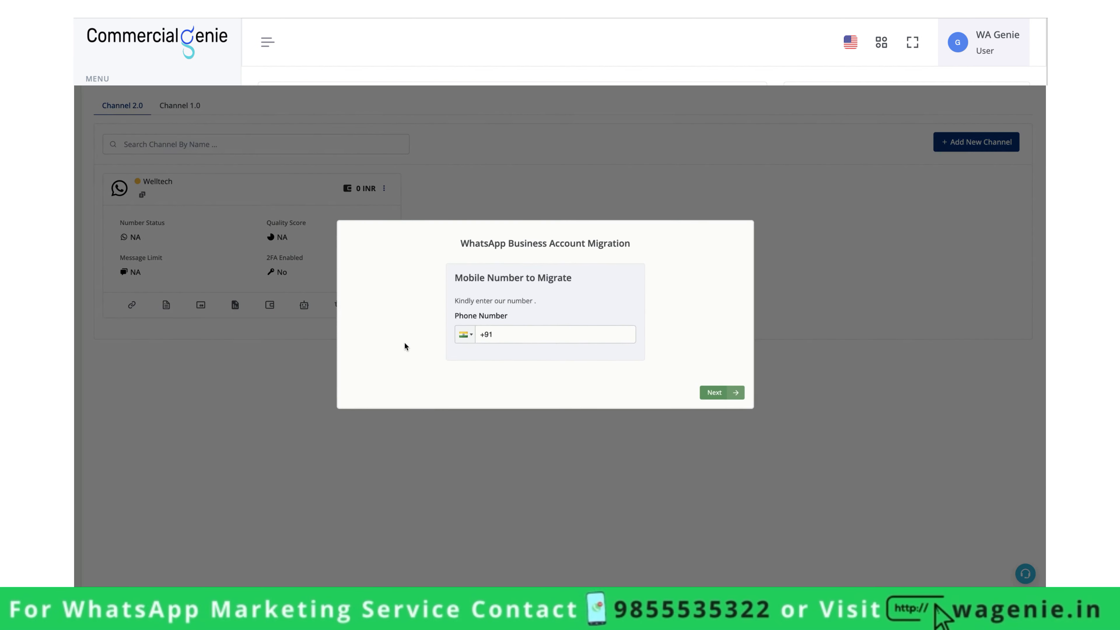
left_click(564, 336)
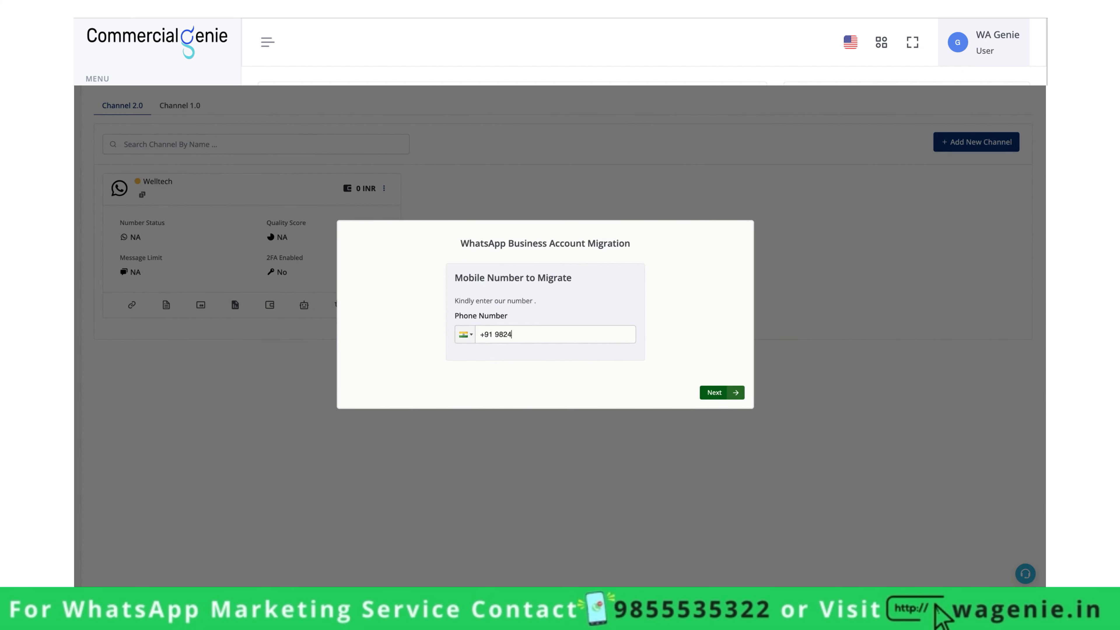
left_click(730, 394)
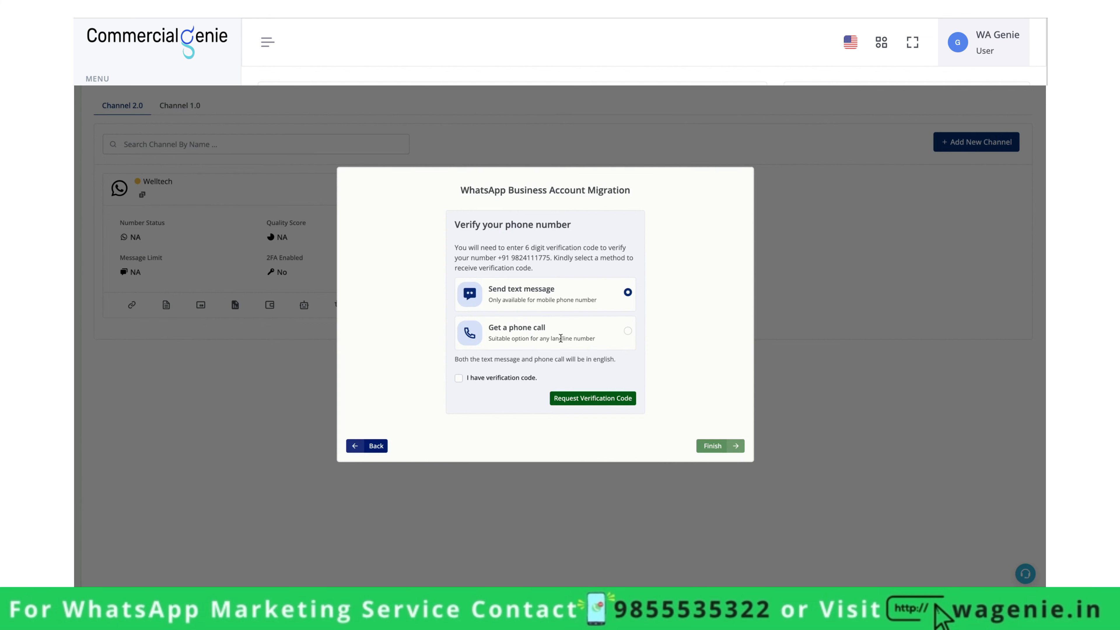
Request a text-message verification code, enter the received code, and verify it.
left_click(609, 398)
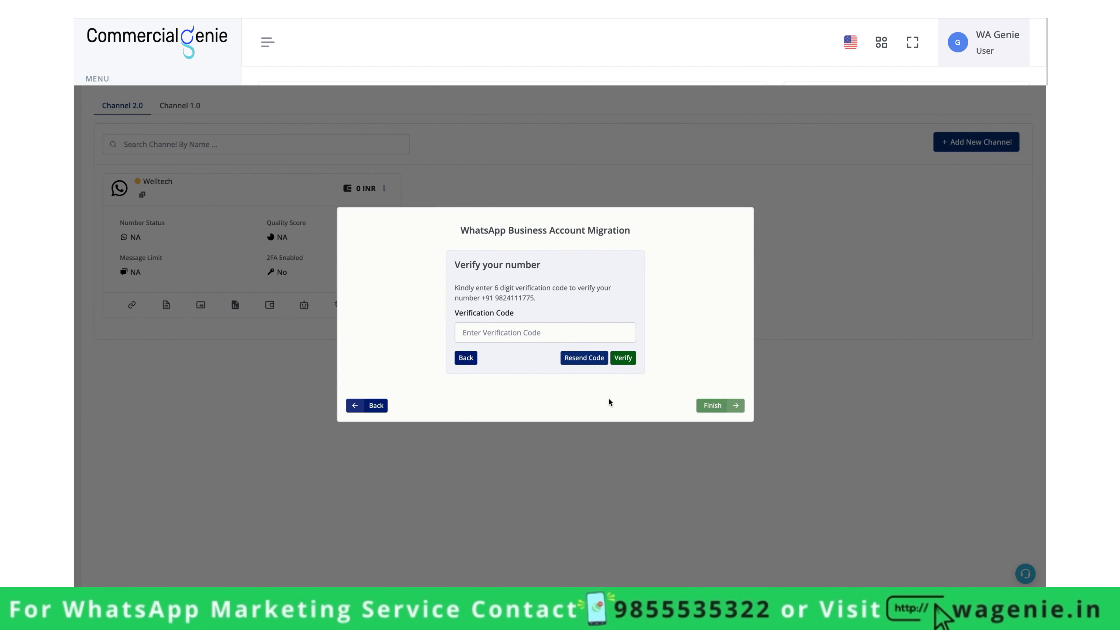
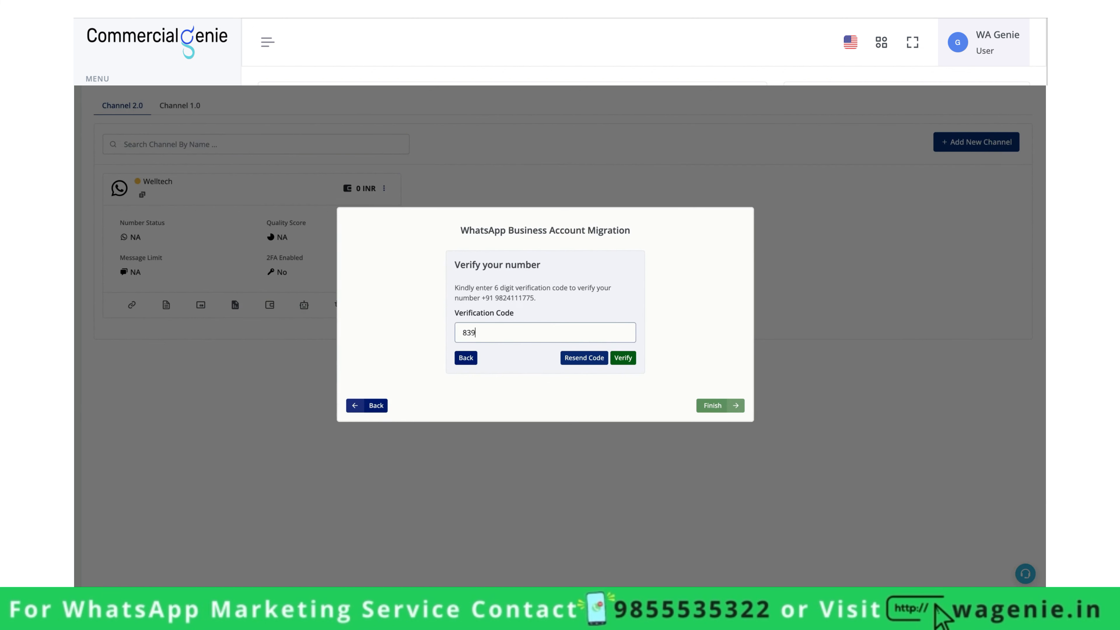
left_click(629, 359)
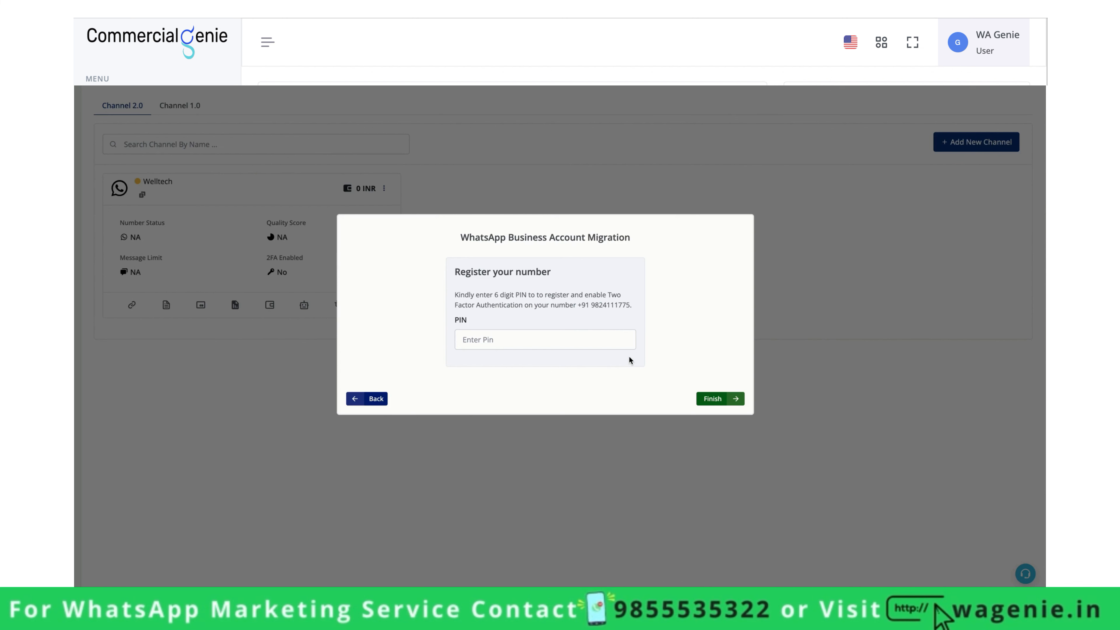
Enter the registration PIN and submit it with Finish.
left_click(594, 347)
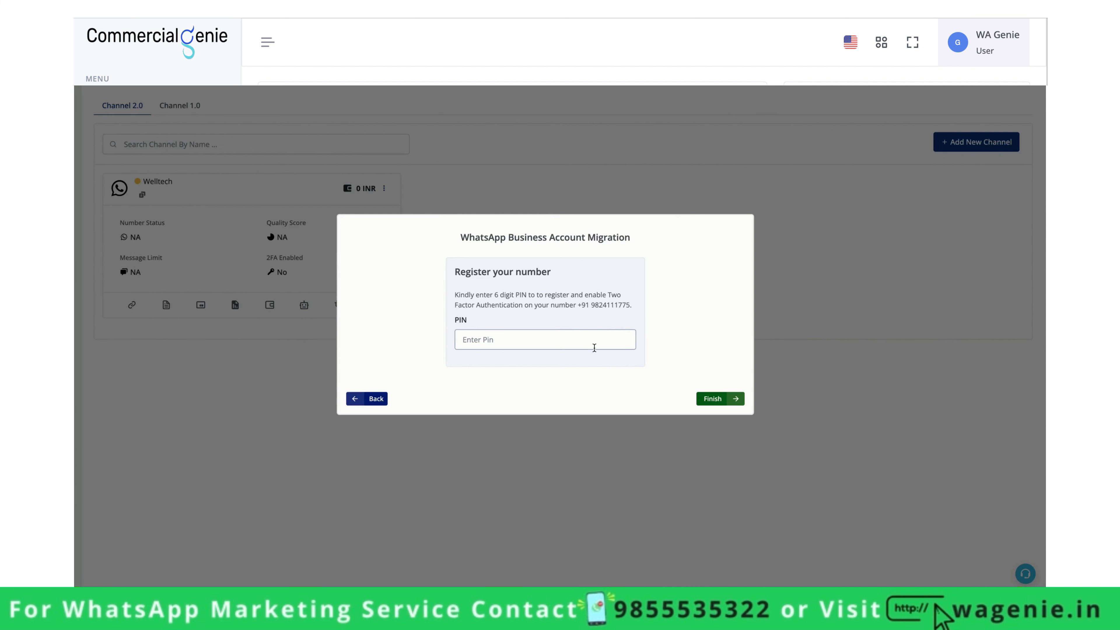
left_click_drag(493, 294, 523, 296)
left_click(536, 321)
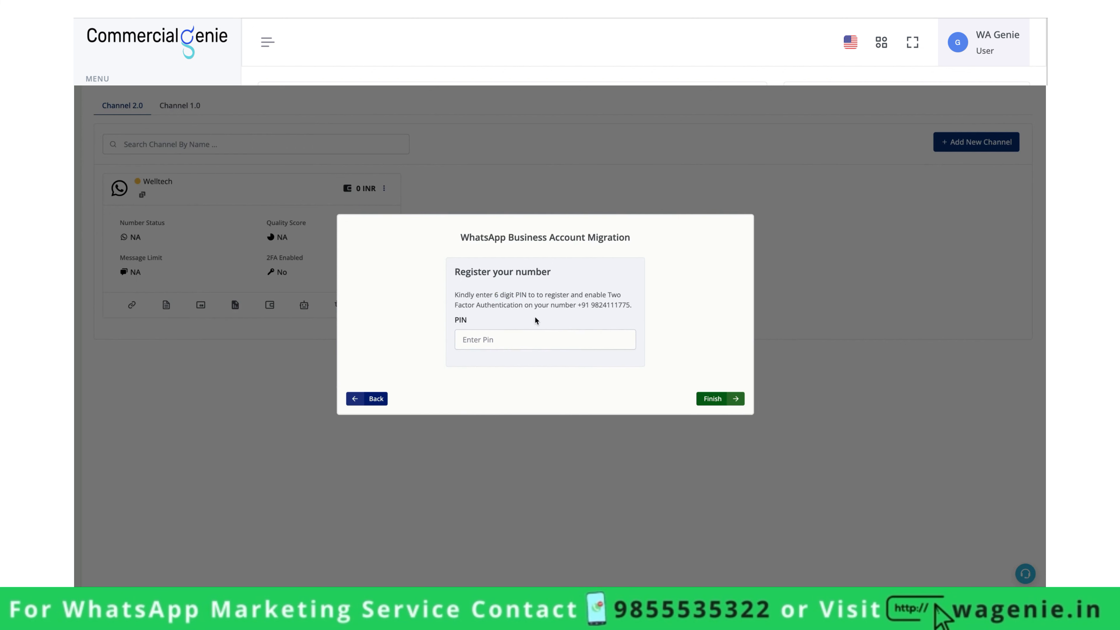
left_click(535, 346)
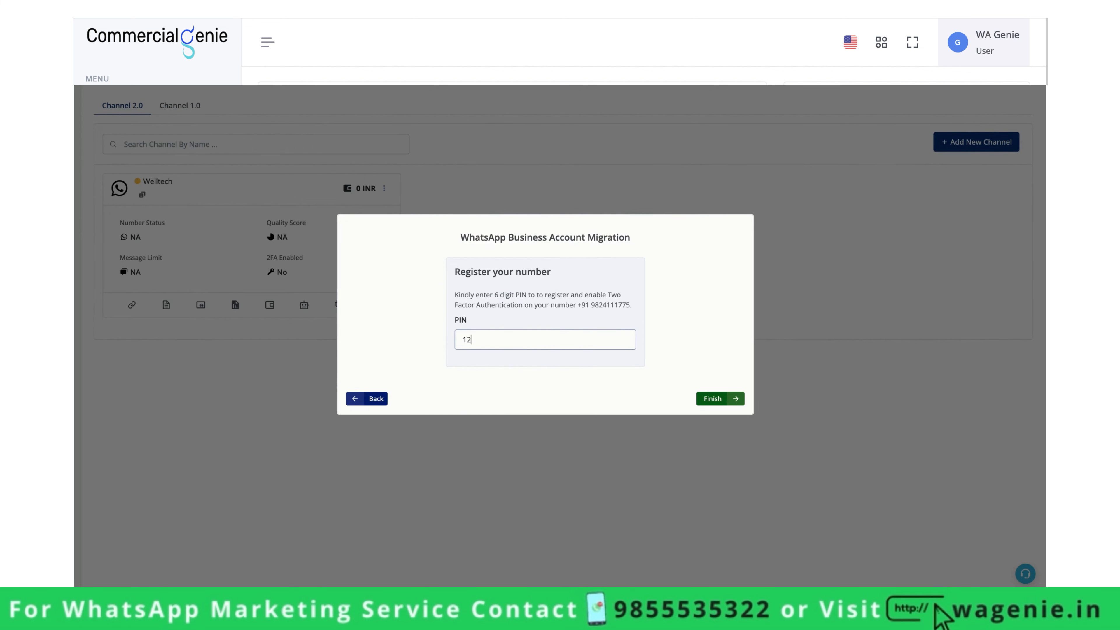
left_click(714, 400)
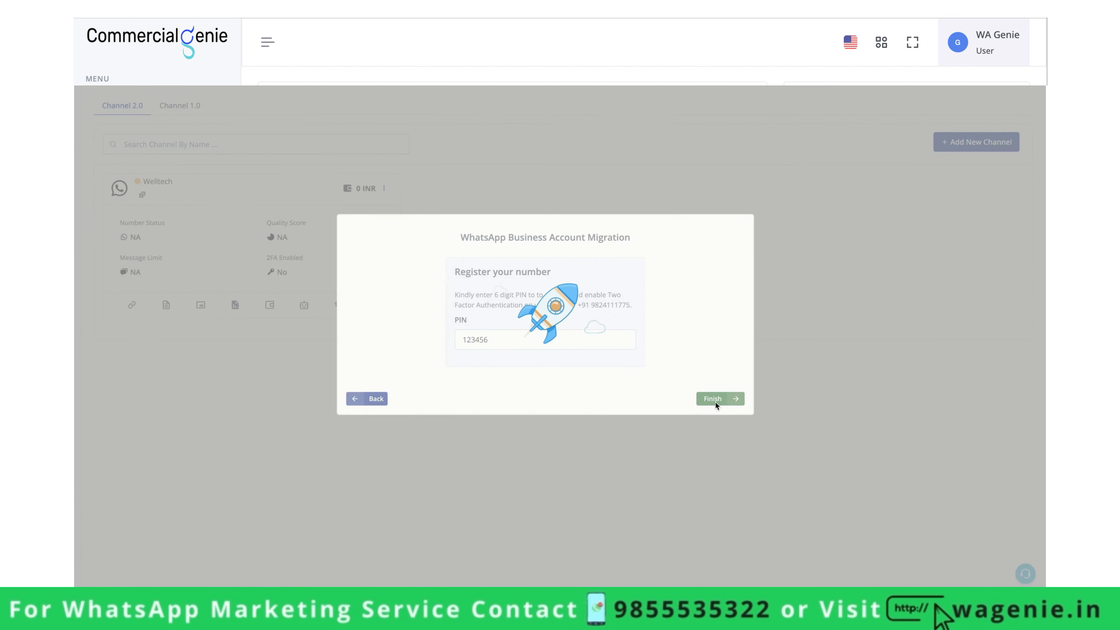